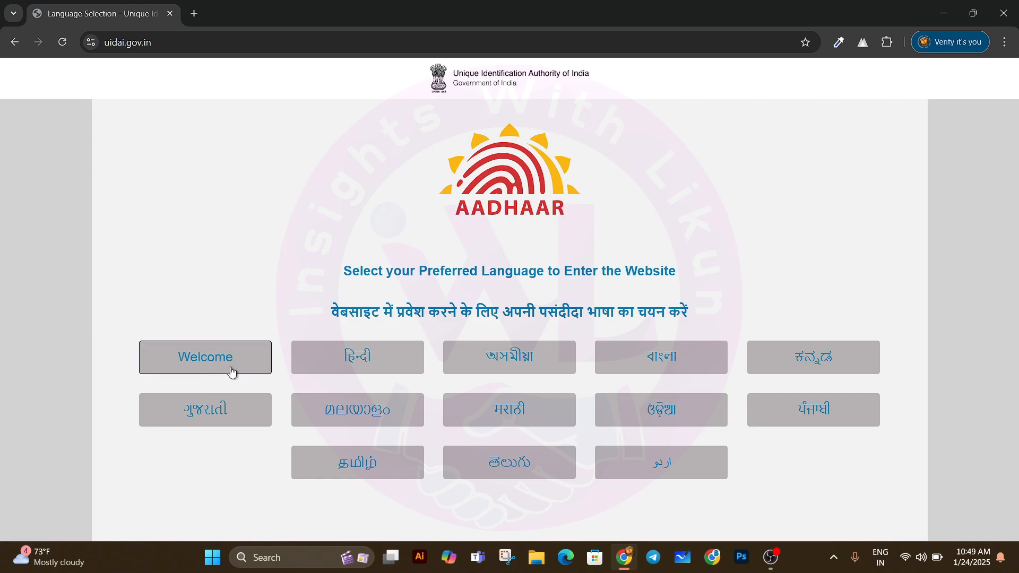
Step: Choose English on the language selection screen to enter the UIDAI site
click(228, 368)
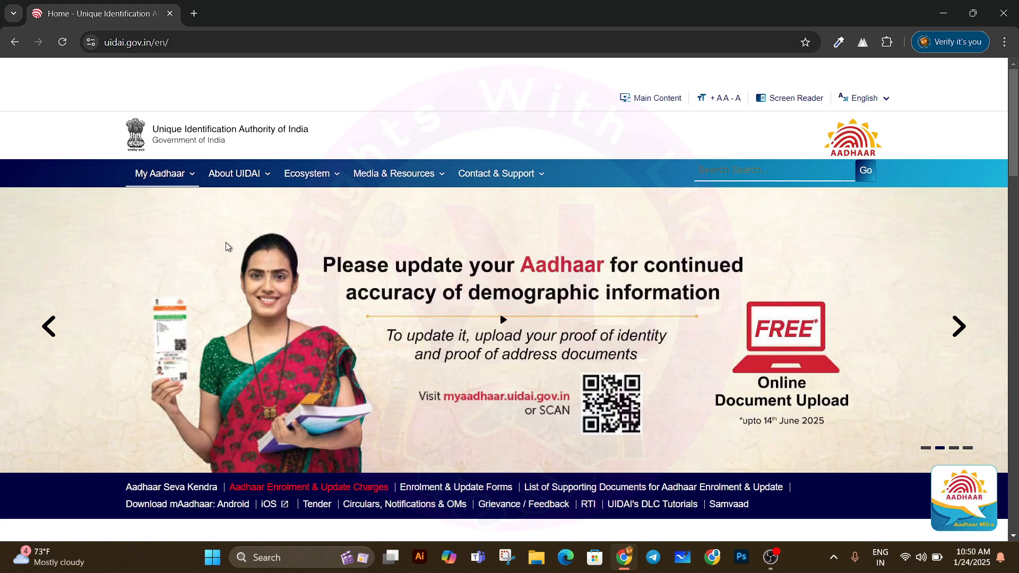
Step: Open 'Book an Appointment' from the My Aadhaar menu in a new tab
mouse_move(240, 180)
mouse_move(188, 180)
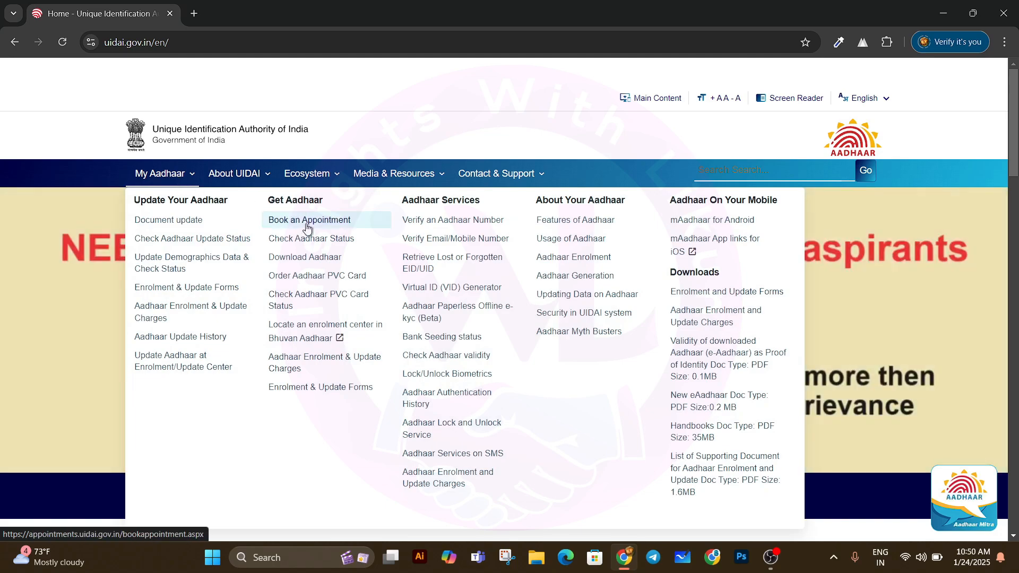
scroll(897, 253, down, 1)
scroll(896, 250, down, 8)
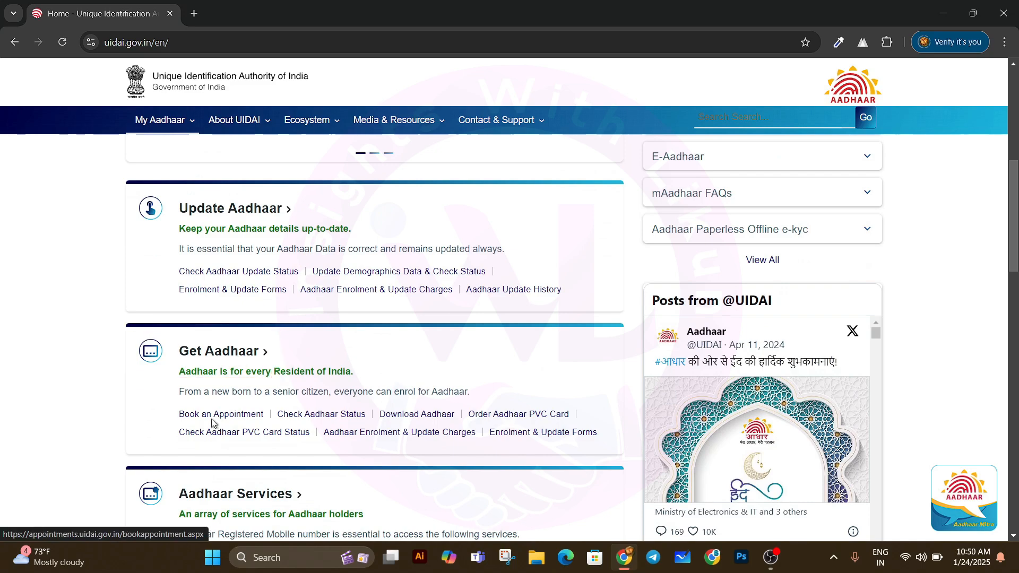
click(240, 421)
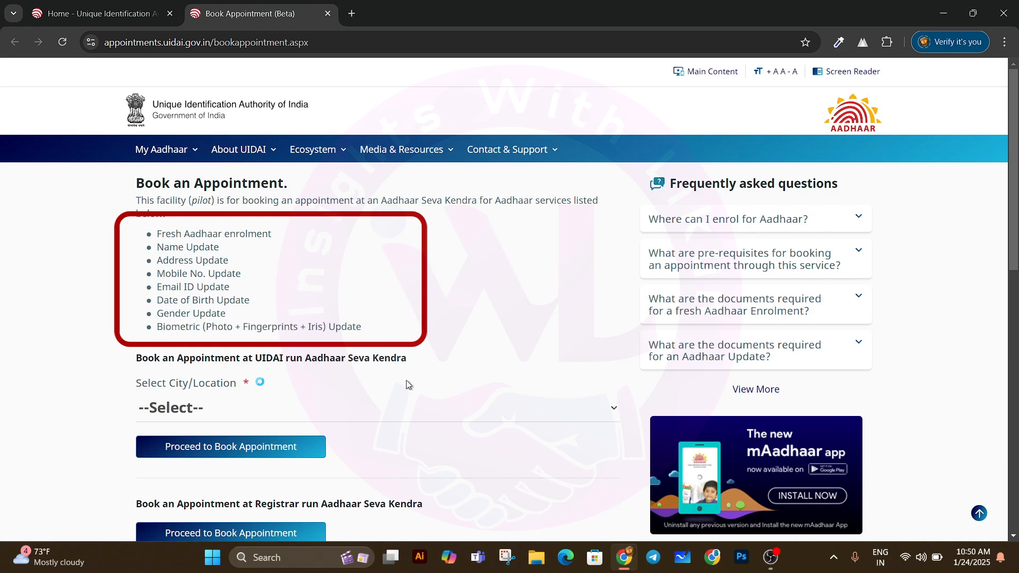
Step: Pick a city from the Select City/Location list for a UIDAI-run Seva Kendra
scroll(478, 329, down, 2)
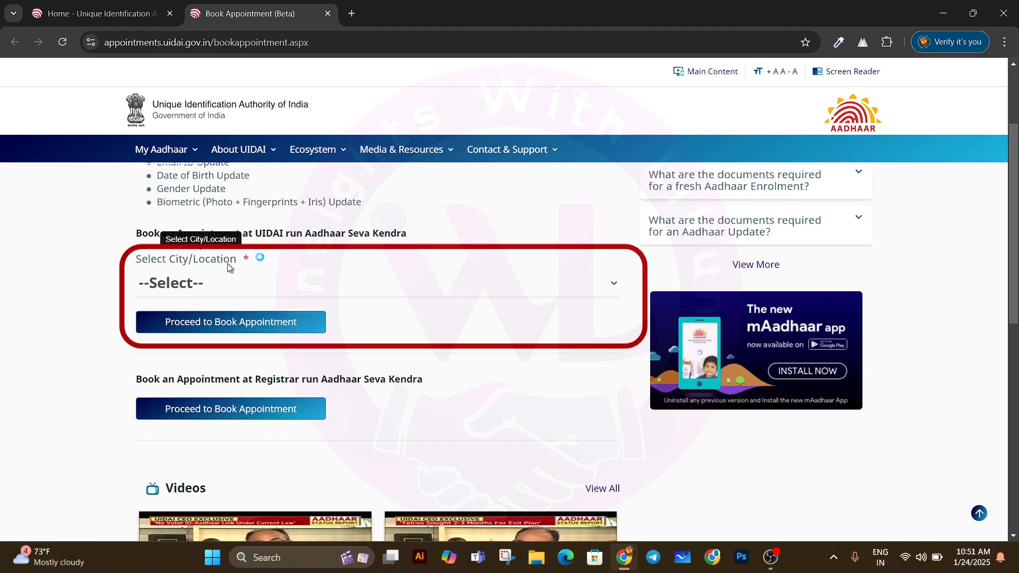
click(615, 287)
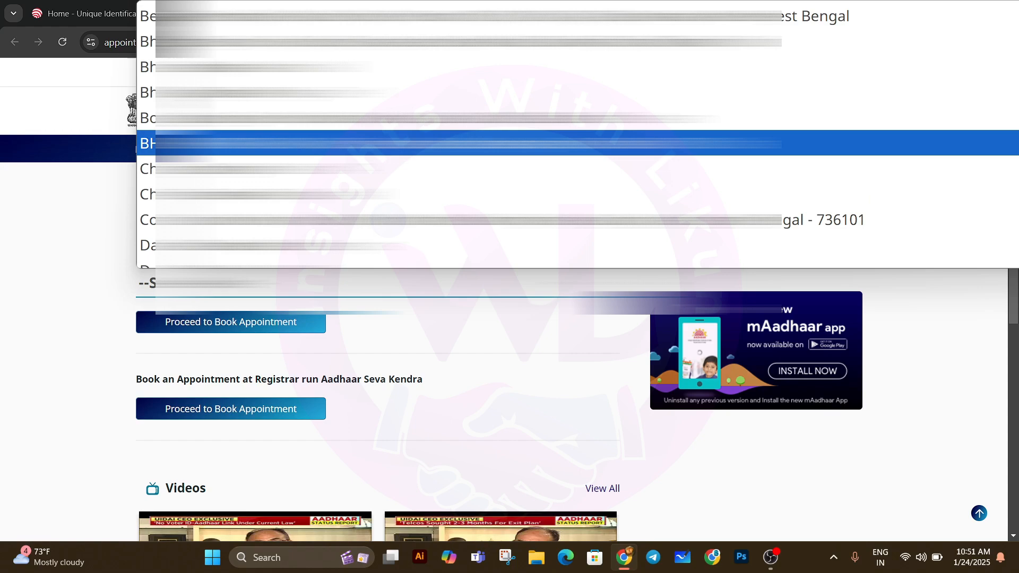
click(478, 143)
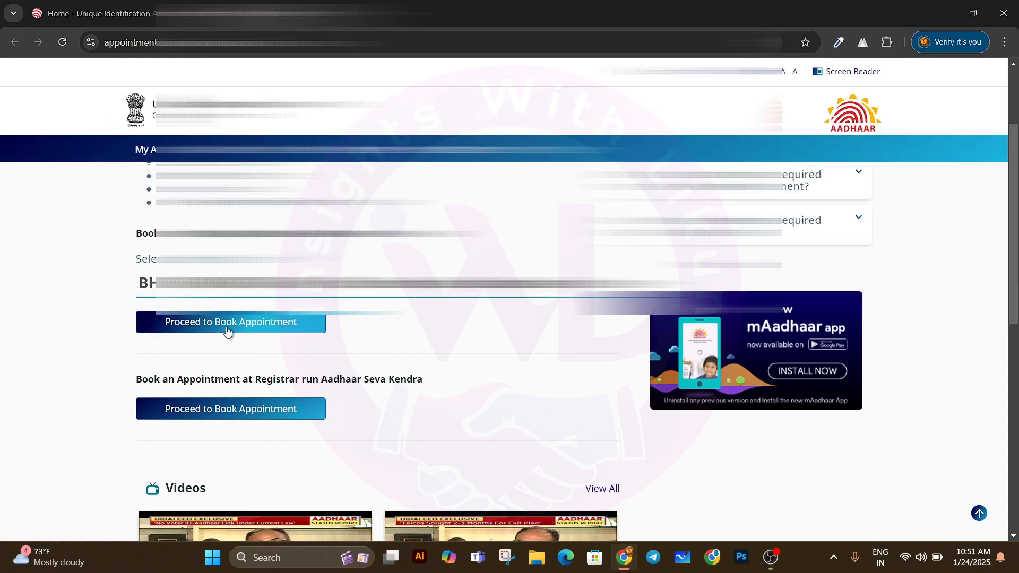
Step: Proceed to booking, enter the captcha code and generate the OTP for the mobile number
click(257, 326)
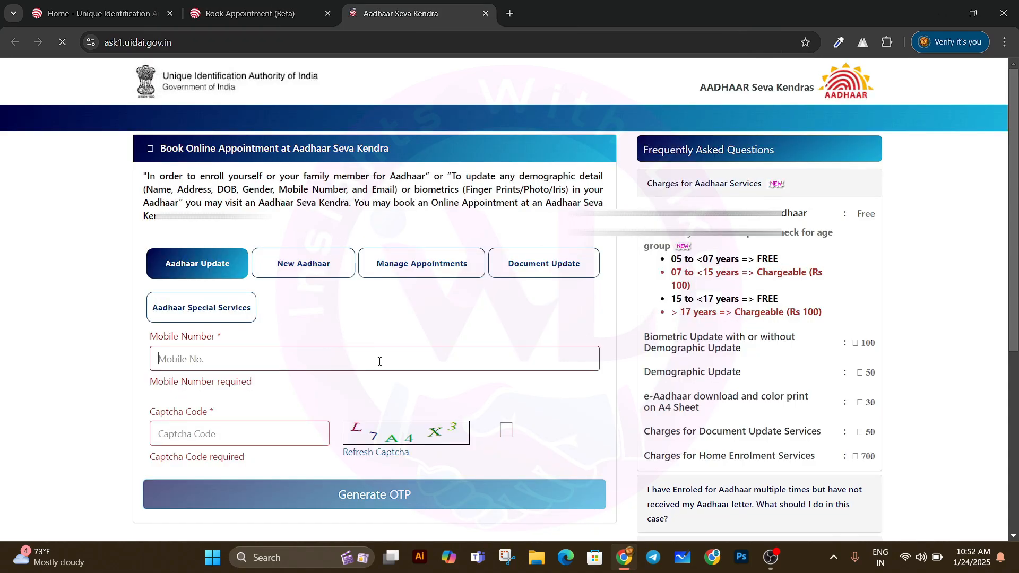
scroll(323, 323, down, 2)
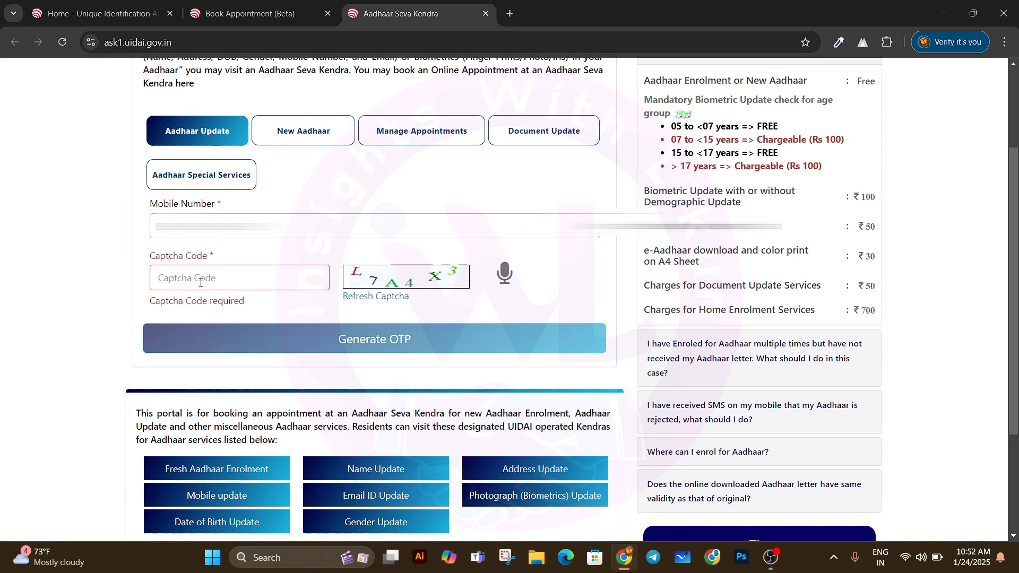
click(200, 283)
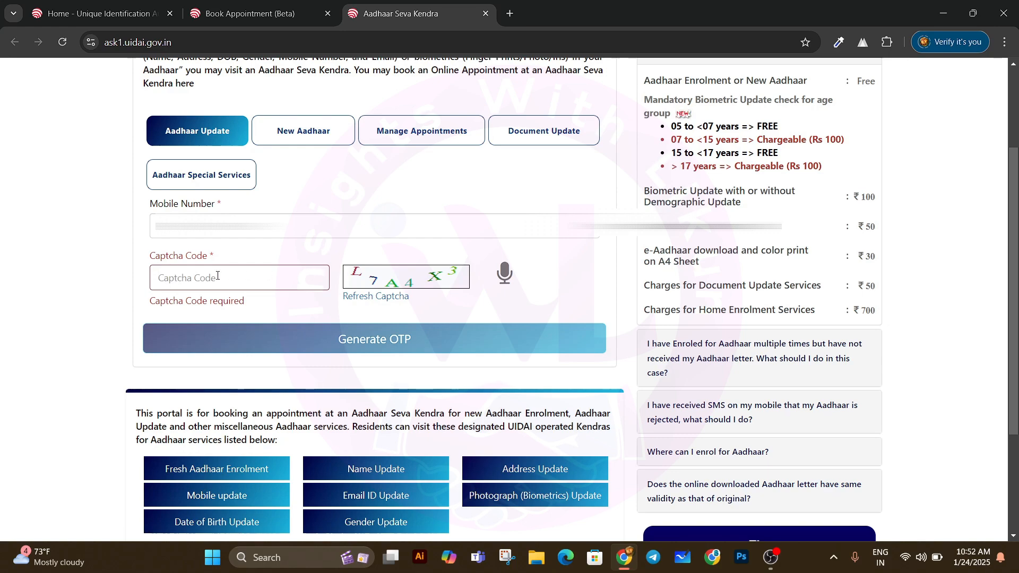
text(L7A4X3)
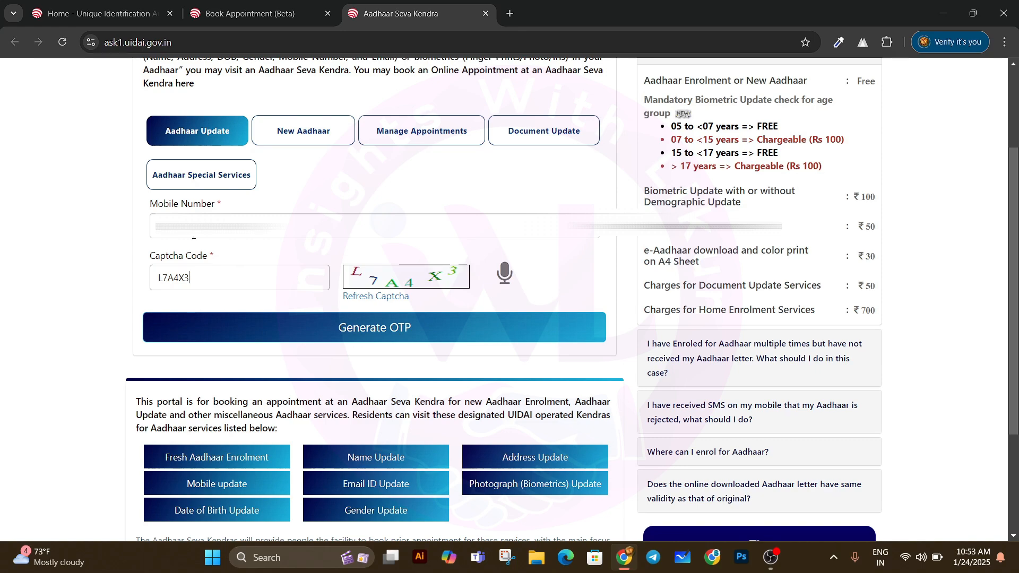
click(395, 329)
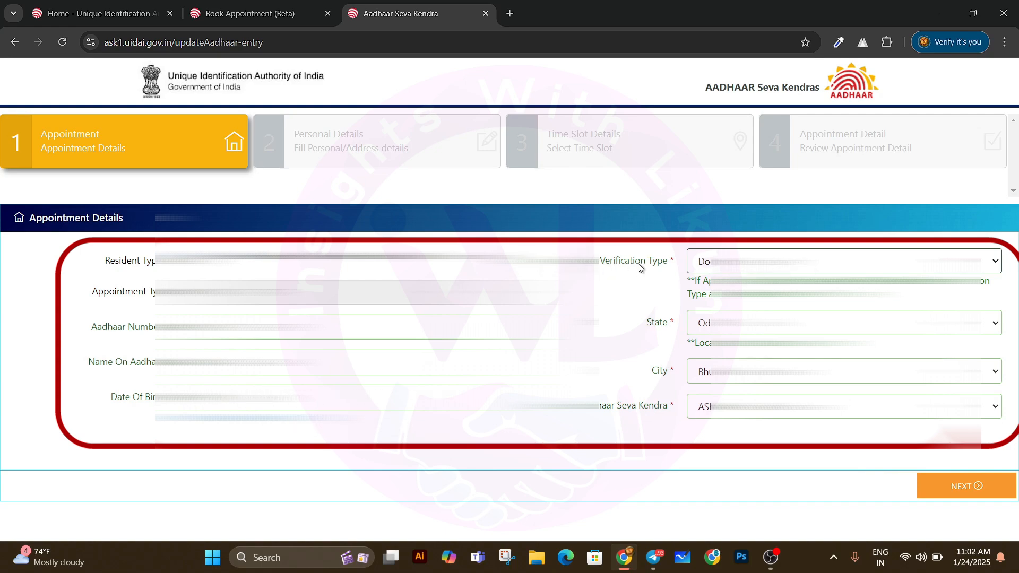
Step: Leave the verification type and state unchanged and continue to Personal Details
click(997, 266)
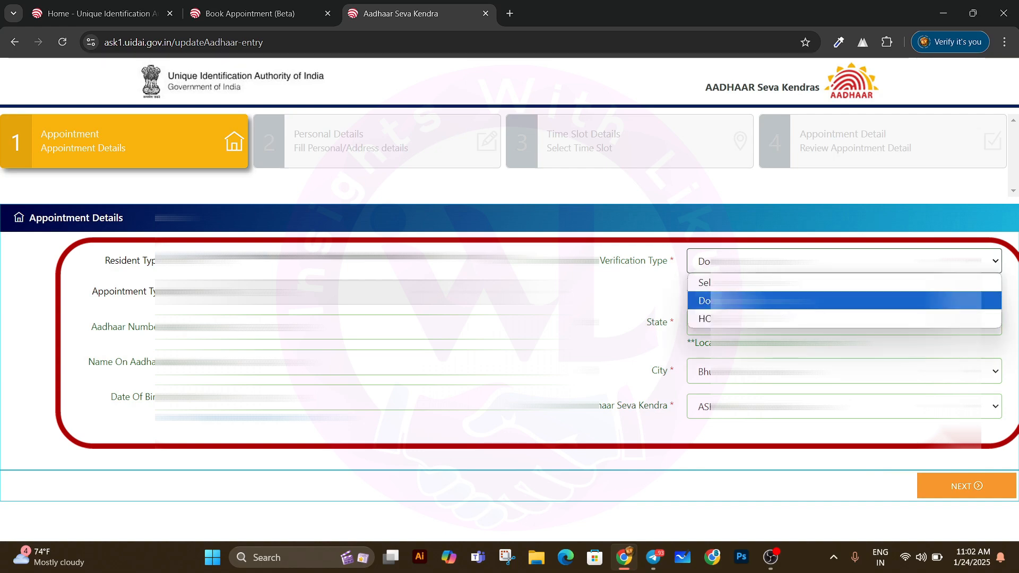
click(645, 285)
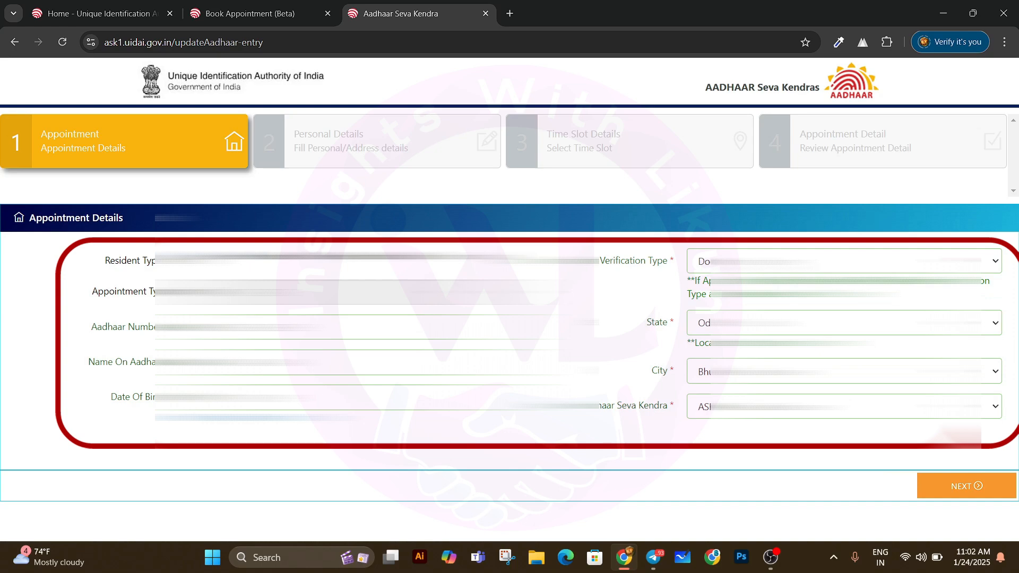
click(997, 265)
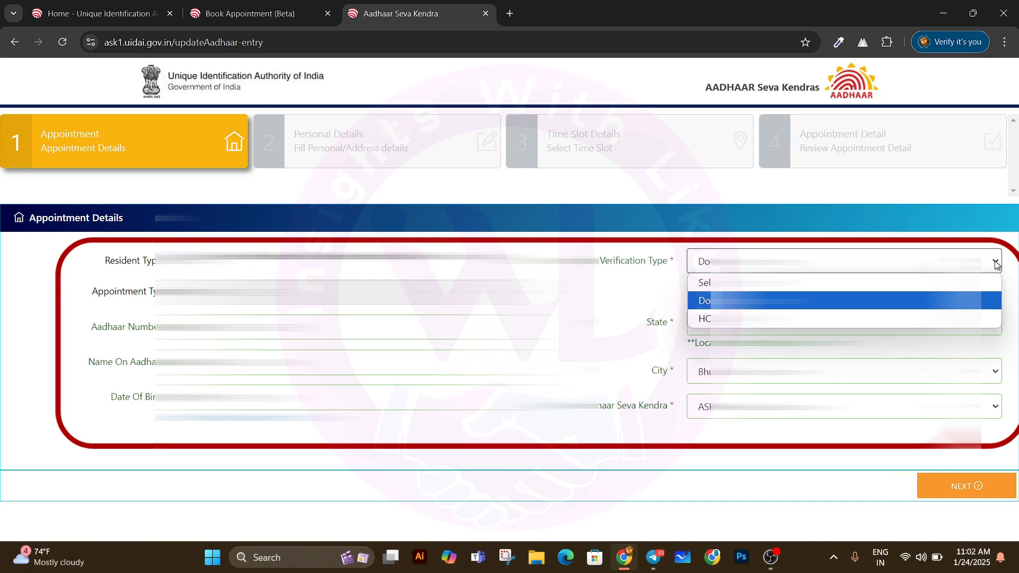
click(997, 265)
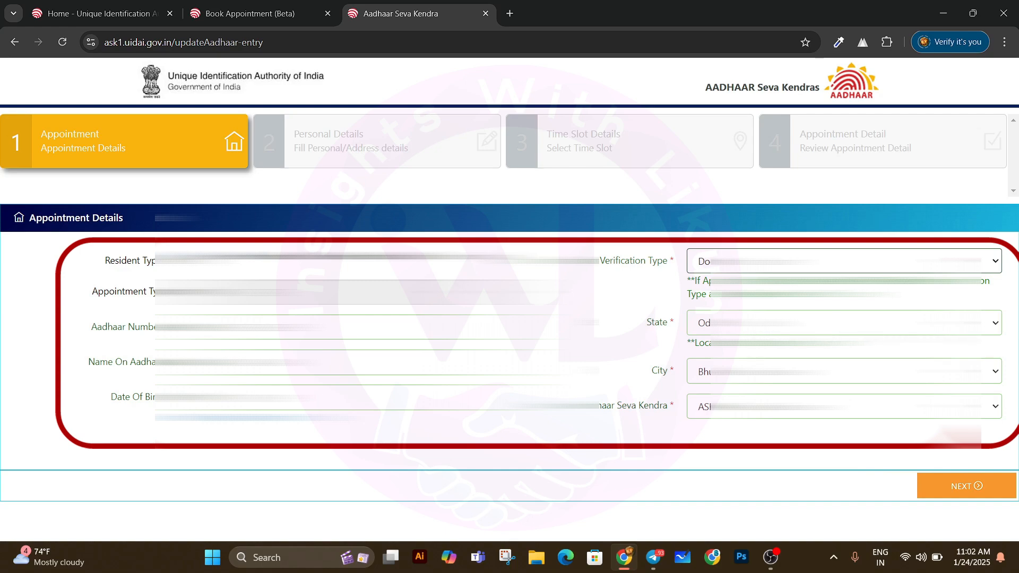
click(994, 323)
click(949, 301)
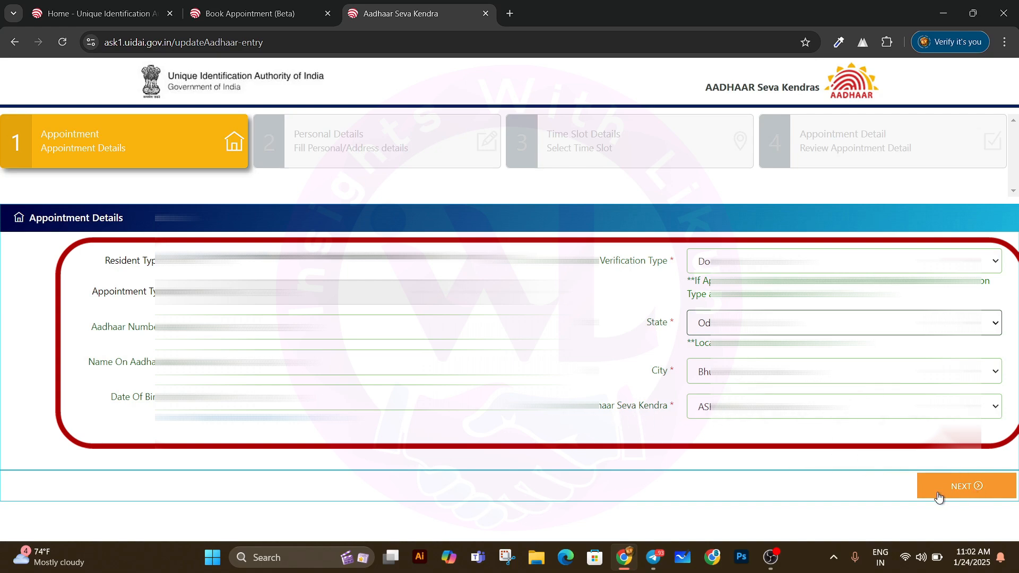
click(971, 489)
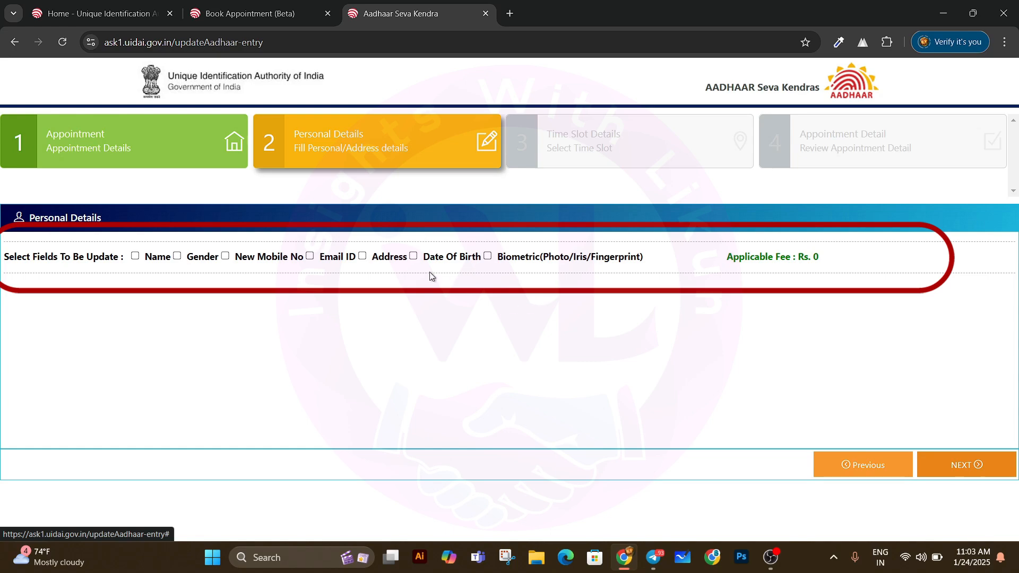
Step: Select Date Of Birth as the only field to update
click(136, 256)
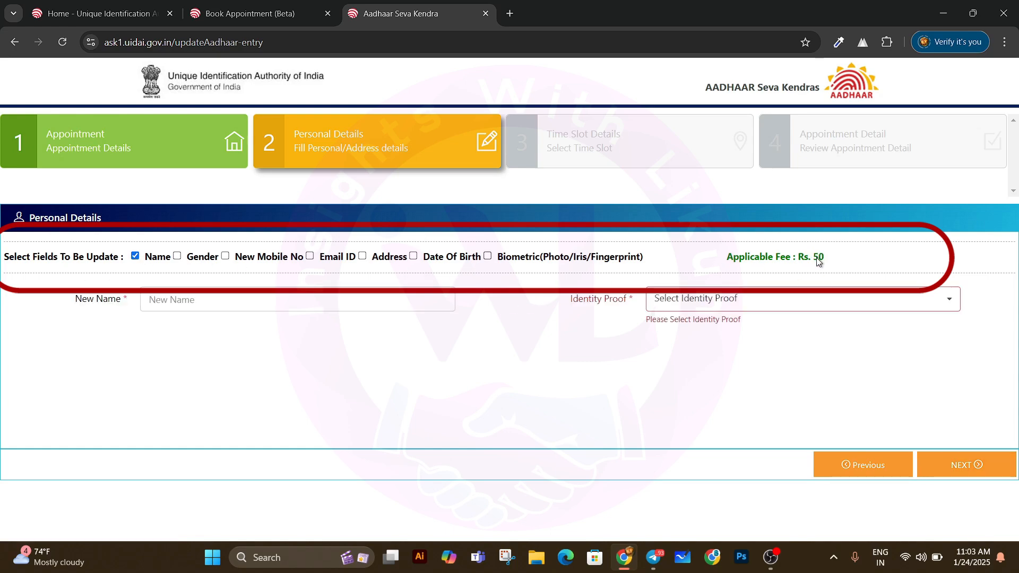
click(136, 256)
click(488, 256)
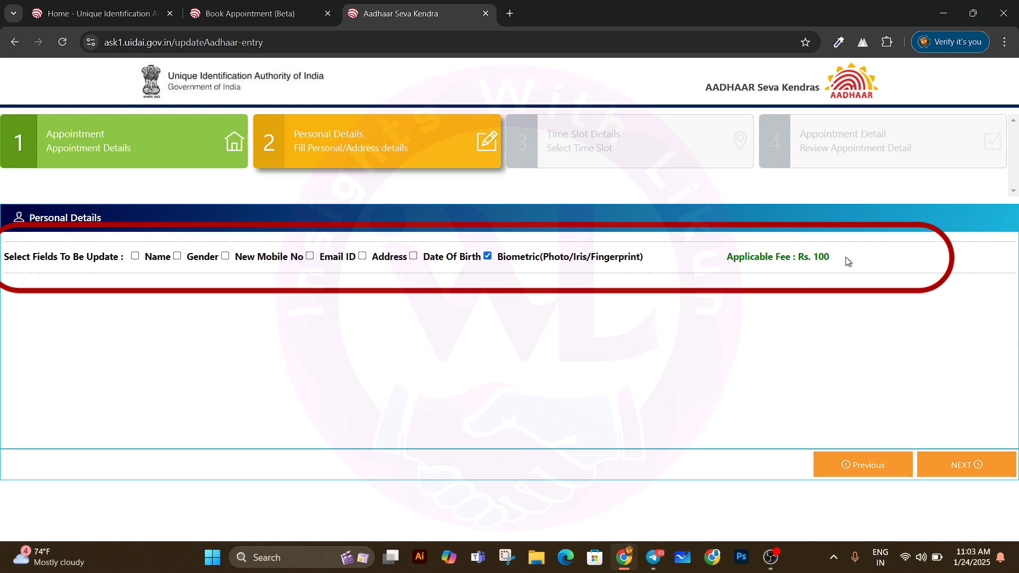
click(488, 257)
click(310, 256)
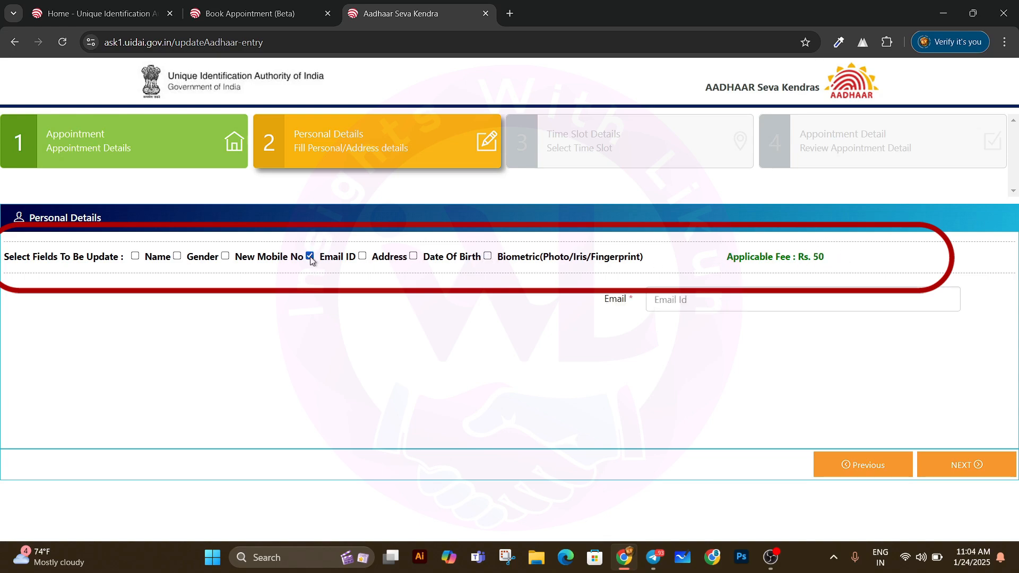
click(310, 256)
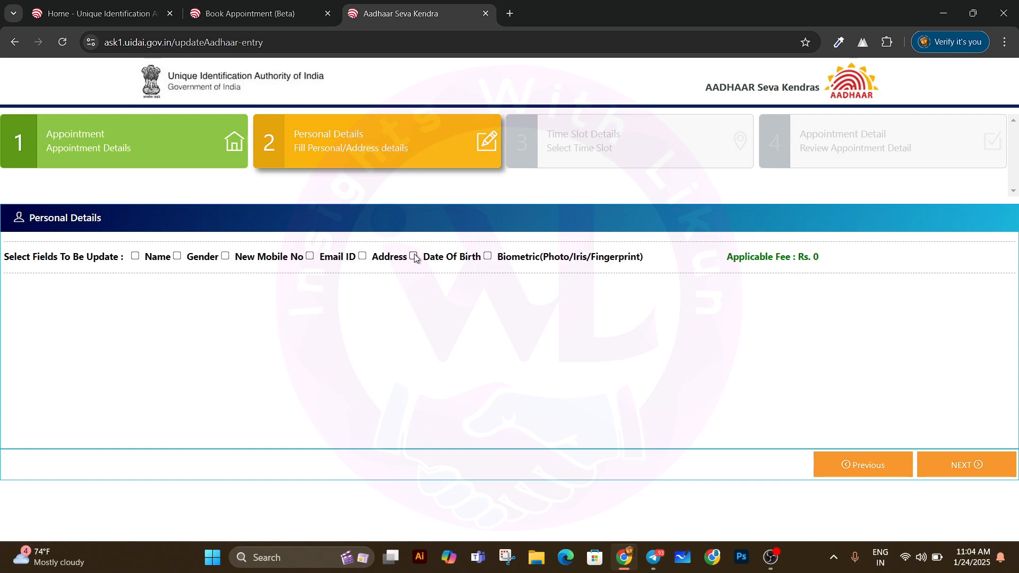
click(414, 256)
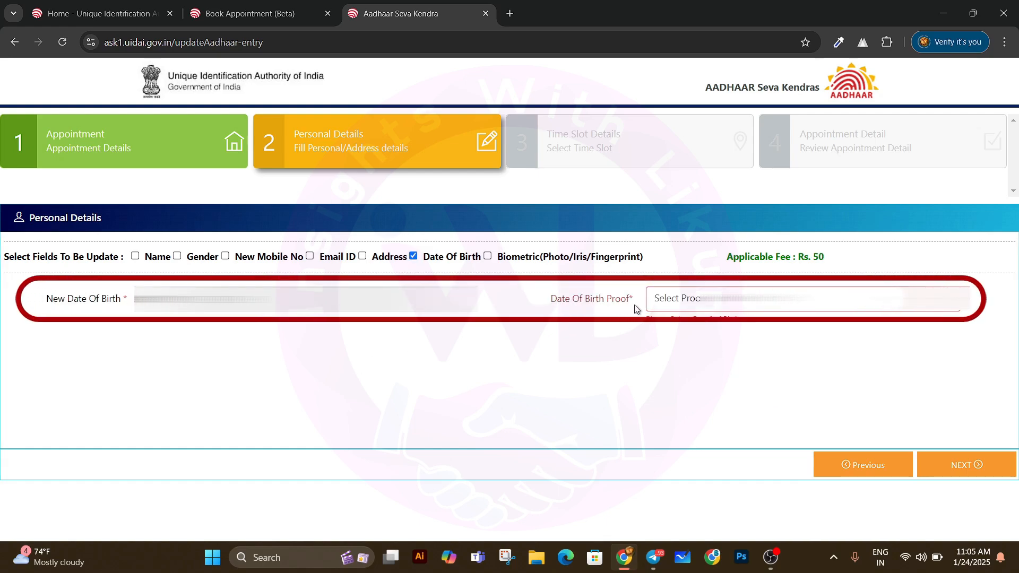
Step: Choose 'Mark sheet/ Certificate' as date of birth proof and continue to Time Slot
click(717, 306)
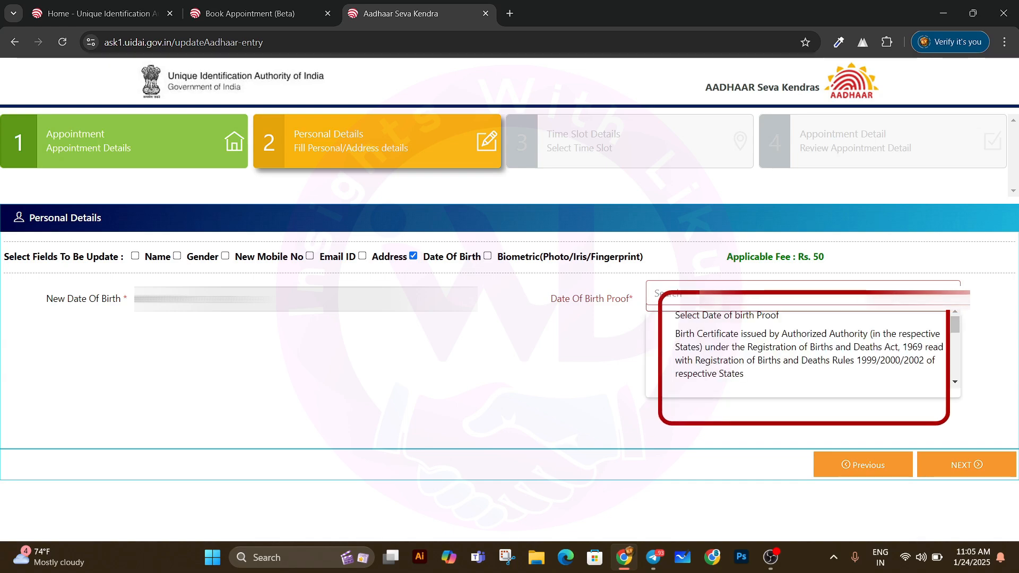
scroll(827, 366, down, 2)
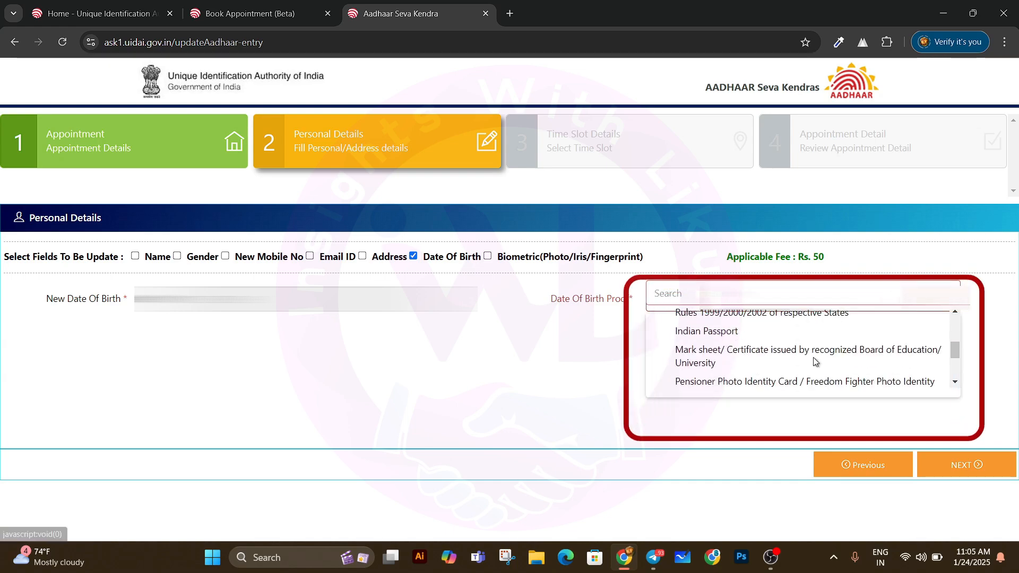
scroll(839, 355, down, 3)
scroll(838, 356, up, 4)
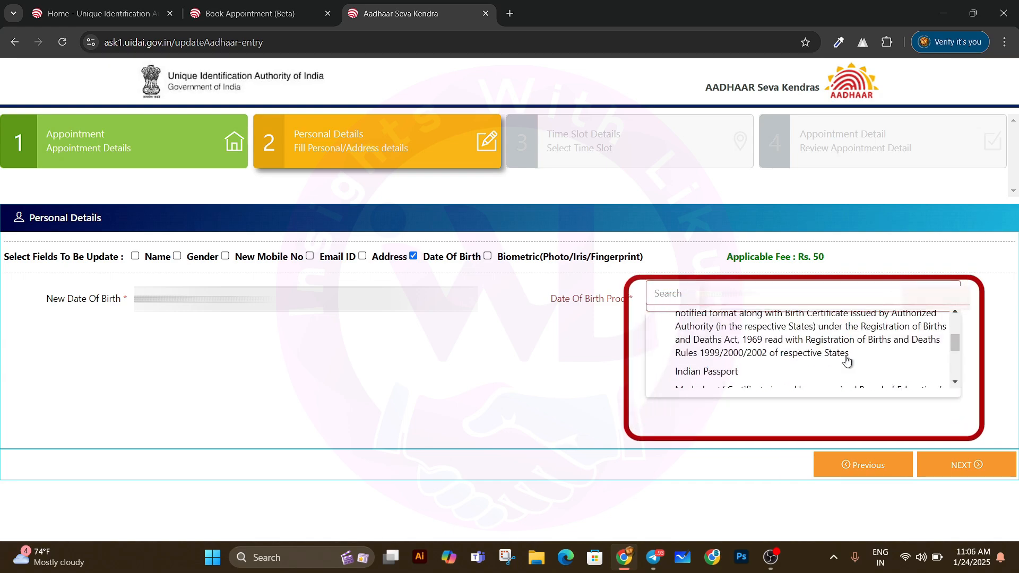
scroll(835, 358, down, 1)
scroll(835, 358, down, 1)
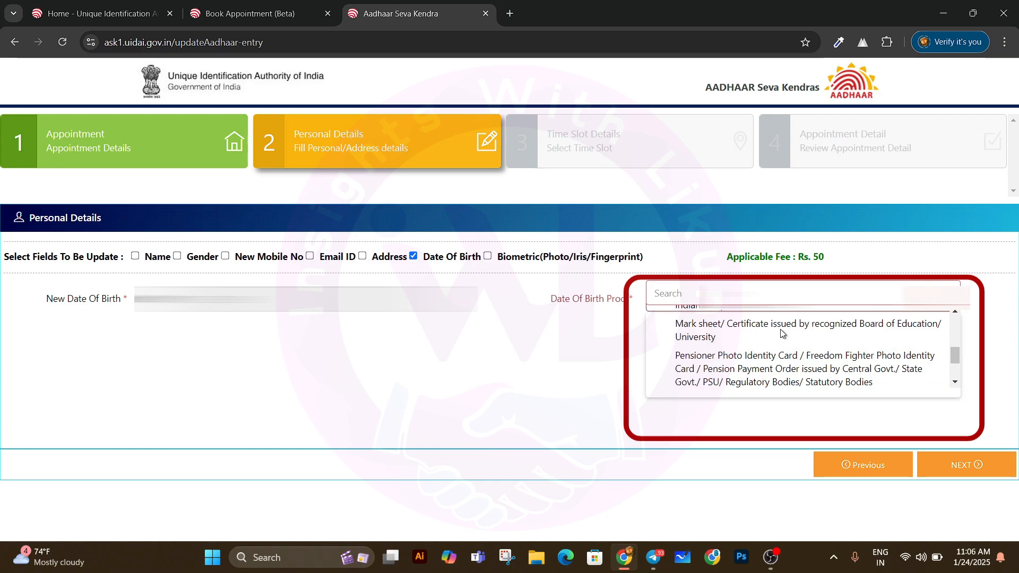
click(783, 333)
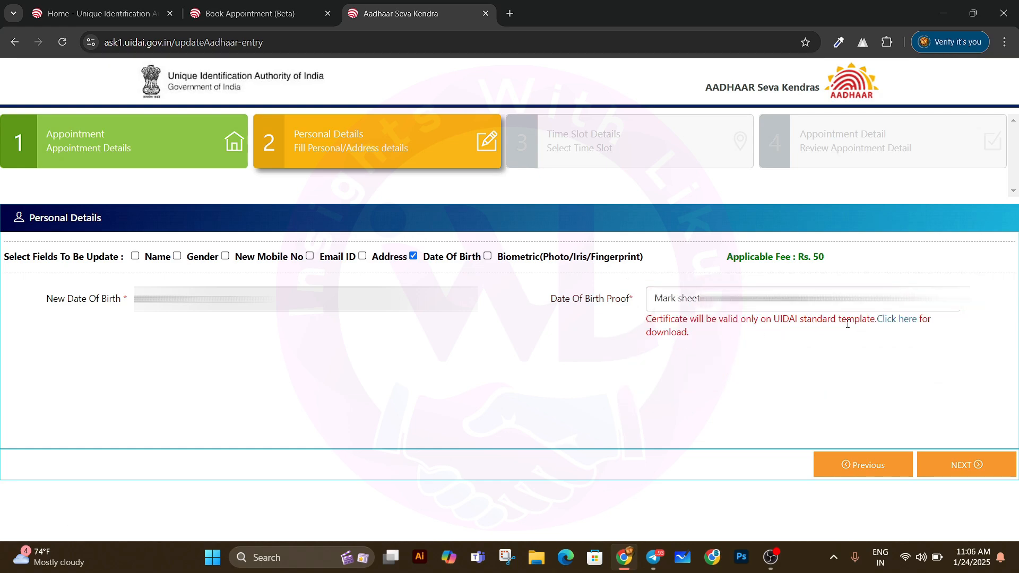
click(974, 467)
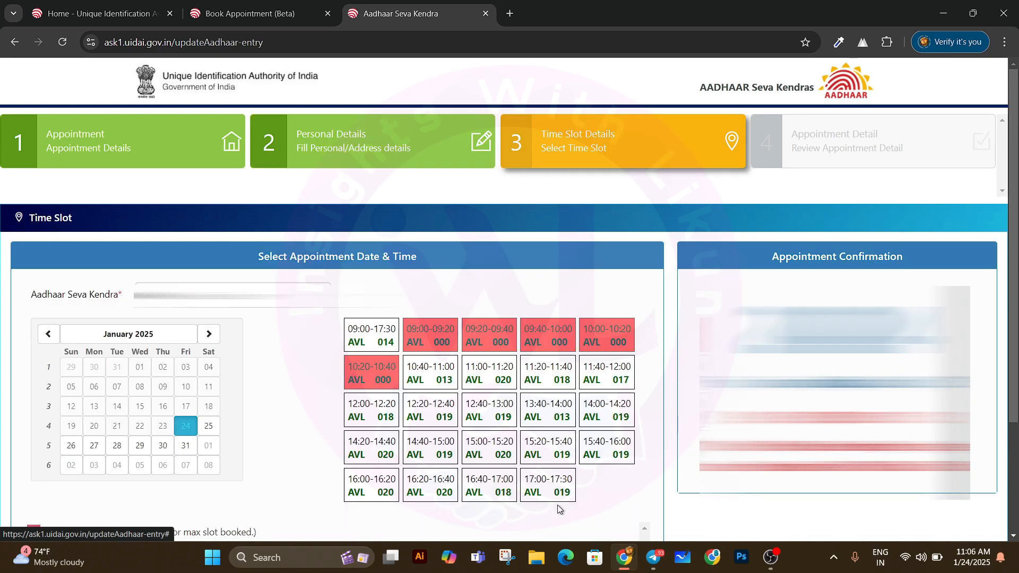
Step: Pick Saturday 25 January 2025 with the 12:20-12:40 slot and continue to review
scroll(504, 400, down, 1)
click(206, 361)
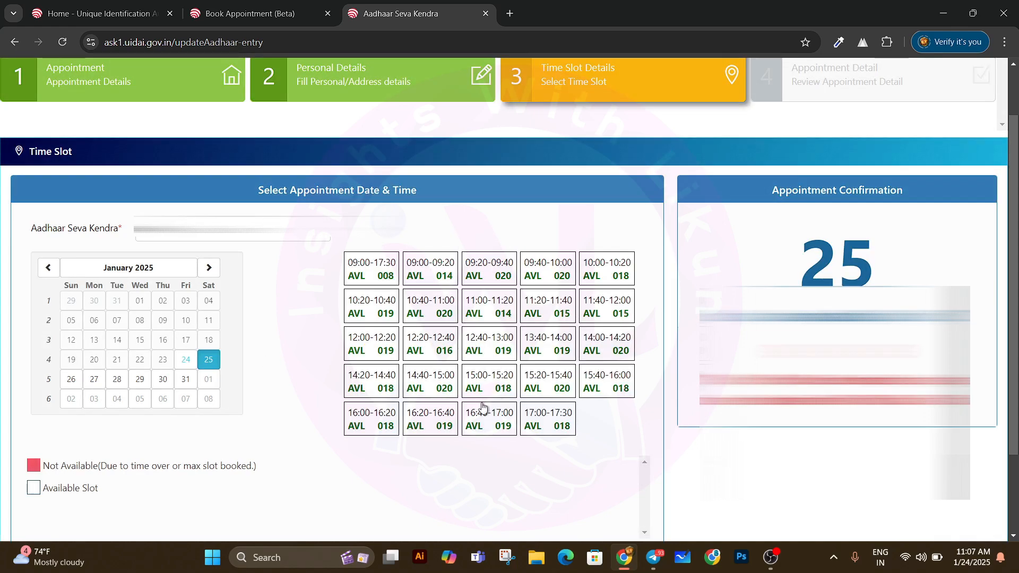
scroll(482, 408, down, 2)
click(430, 237)
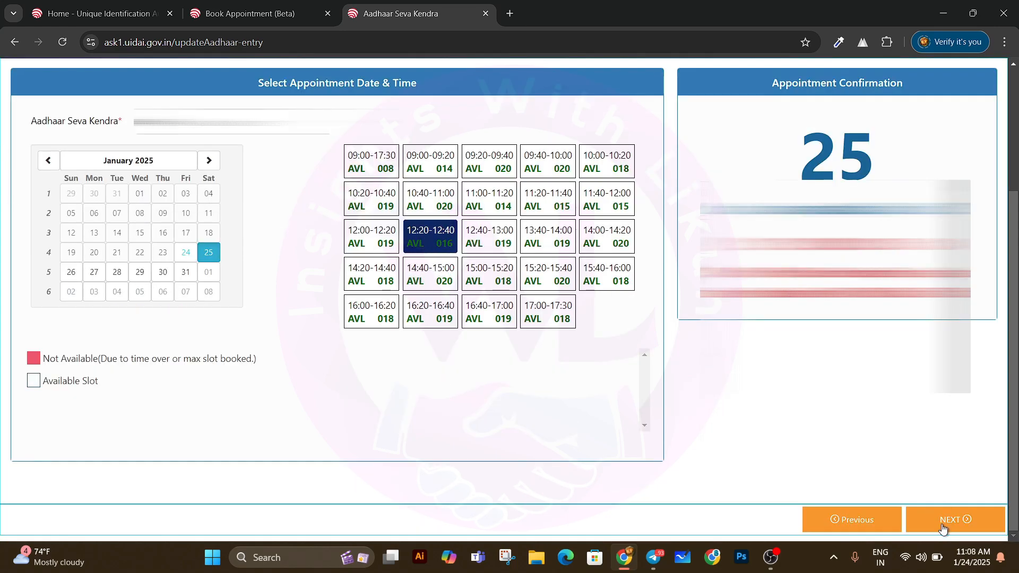
click(963, 528)
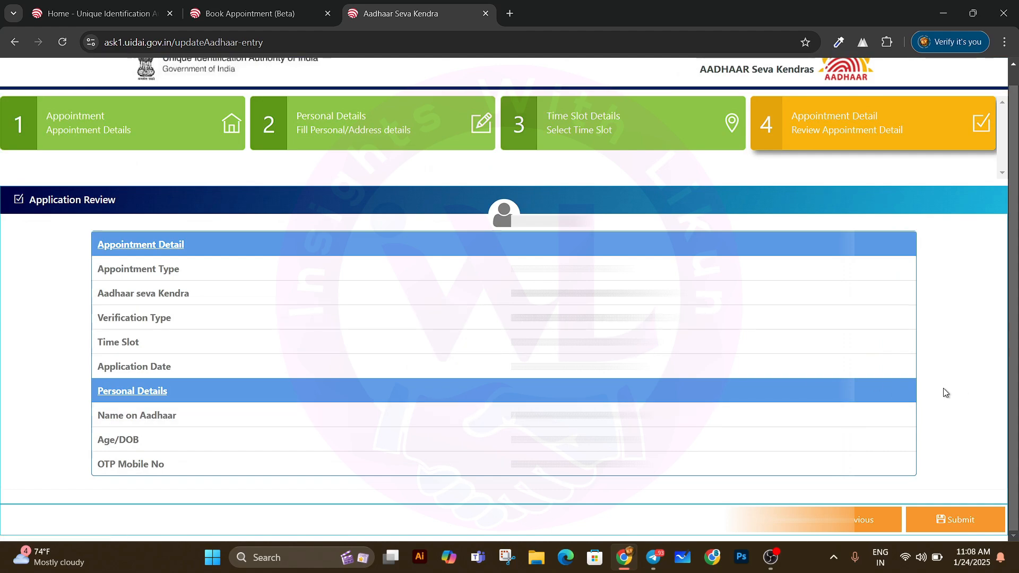
Step: Submit the reviewed application and dismiss the submission confirmation
click(962, 527)
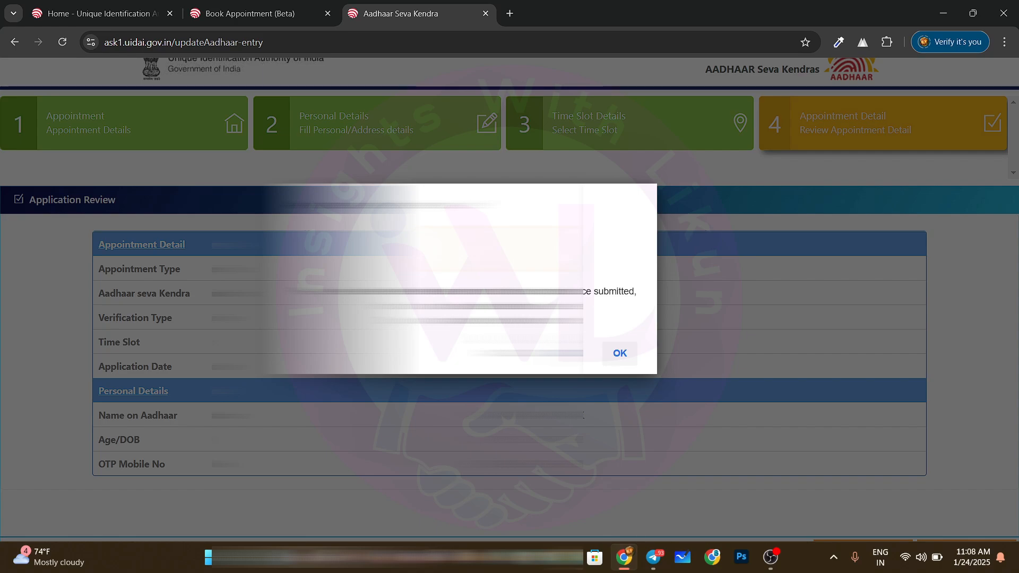
click(620, 353)
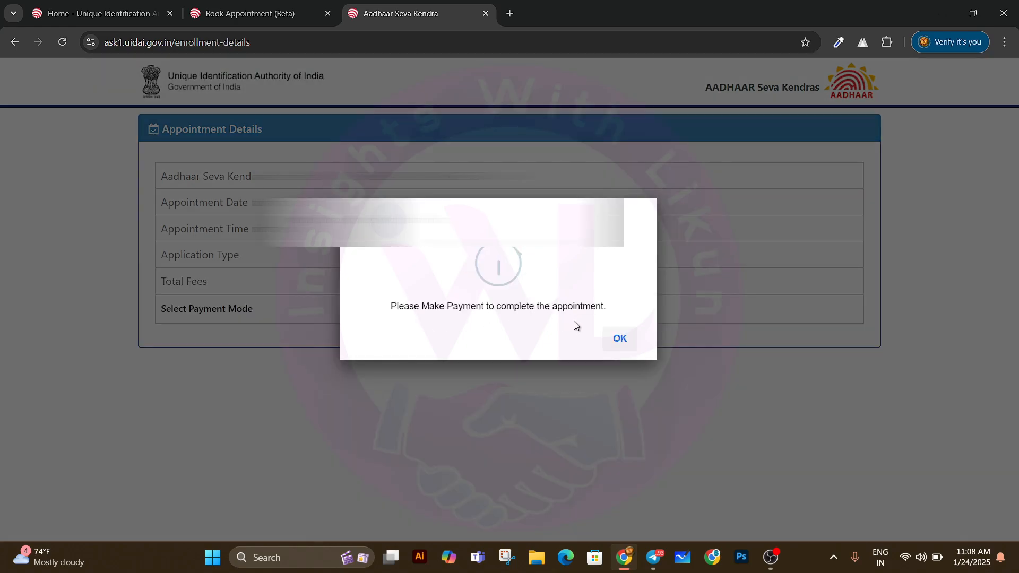
Step: Pay the ₹50 fee online through PayU using UPI
click(621, 339)
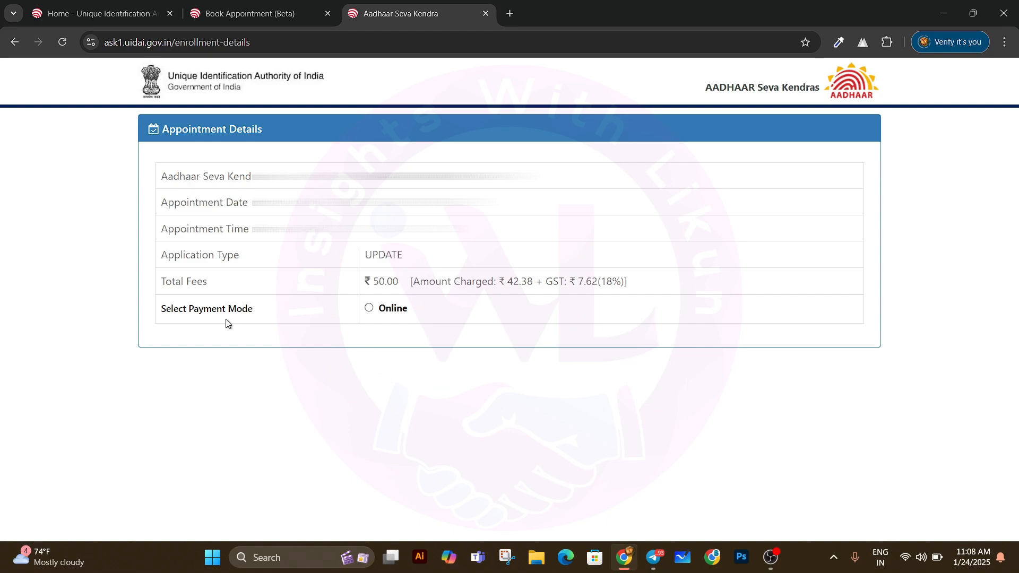
click(368, 309)
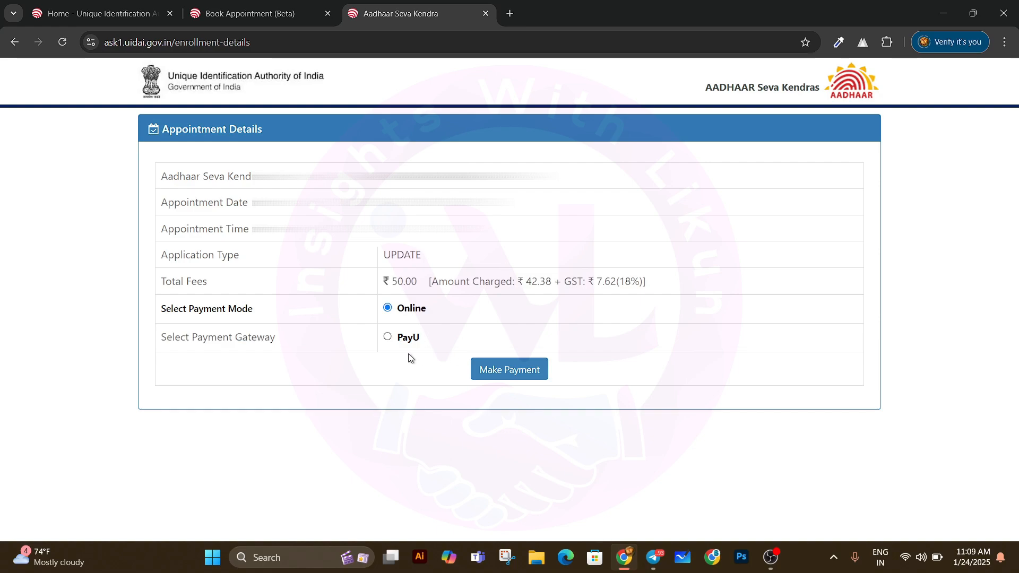
click(388, 336)
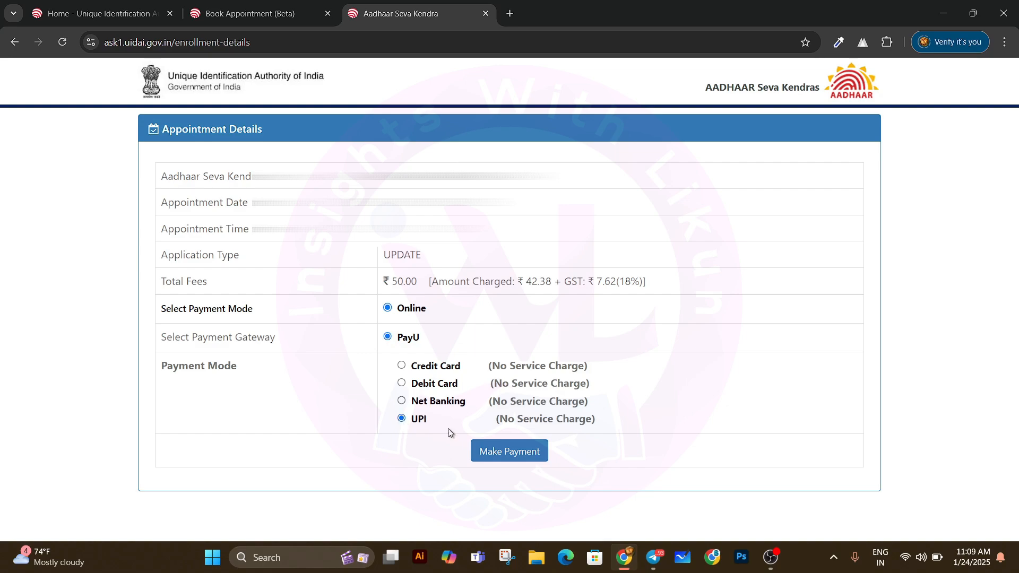
click(515, 458)
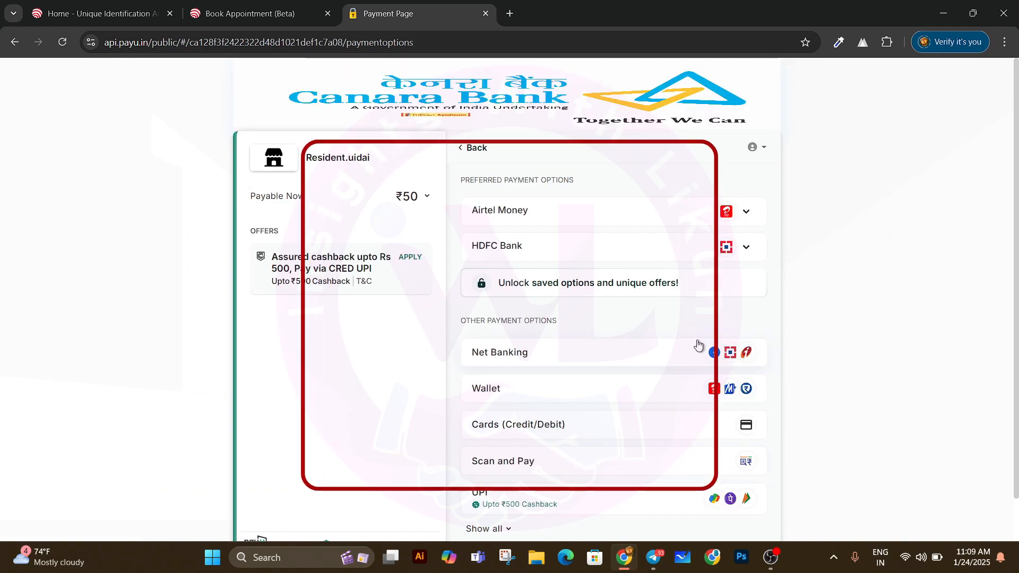
Step: Generate a Scan and Pay QR code on the PayU page
scroll(784, 350, down, 2)
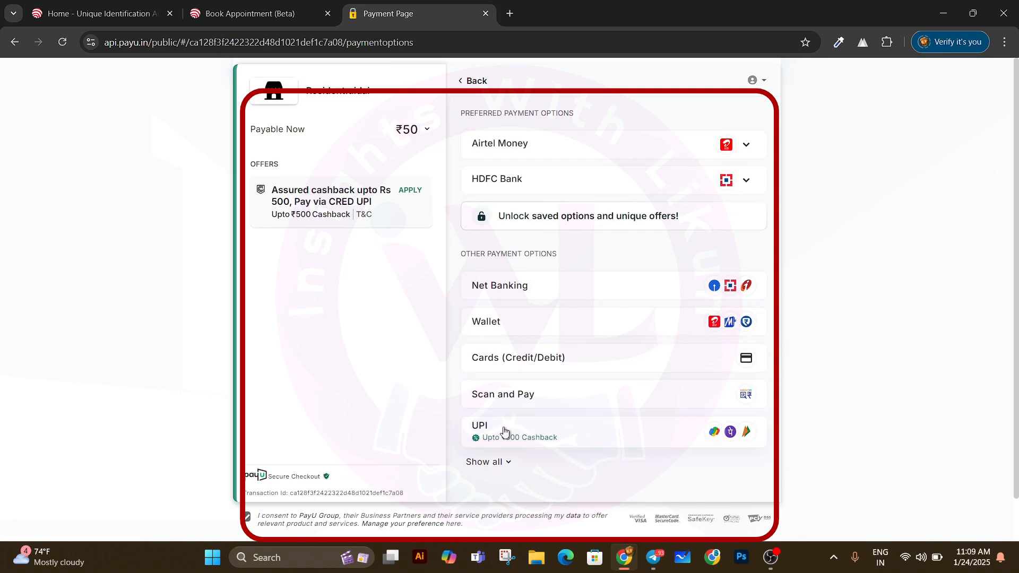
click(528, 400)
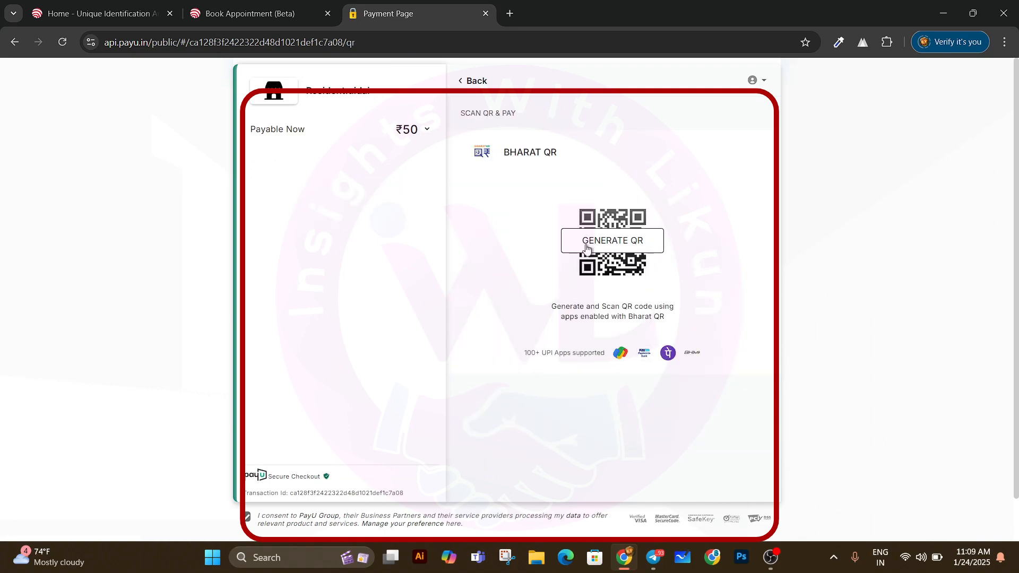
click(613, 250)
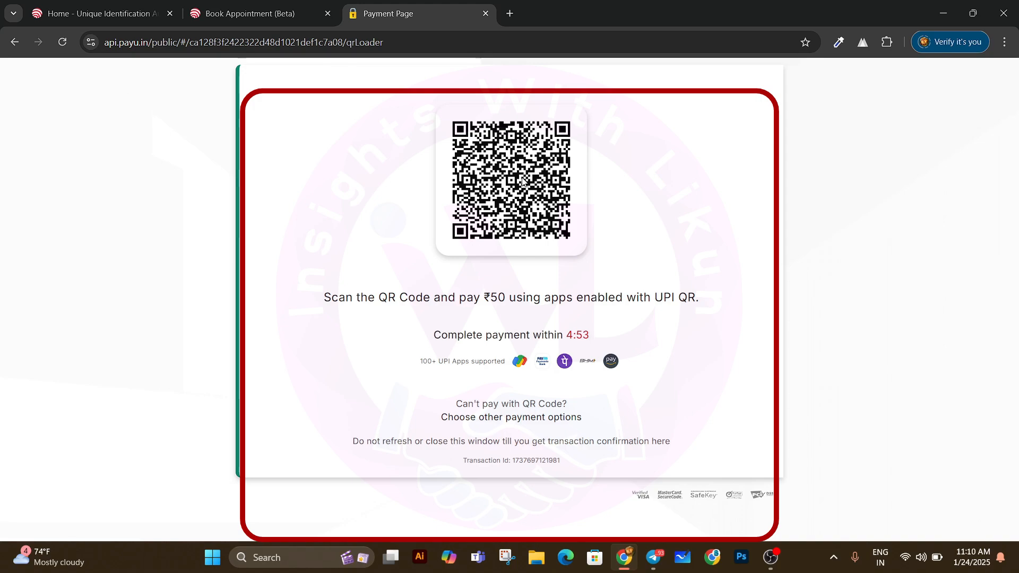
Step: Return to payment options, close the saved-options OTP prompt, and regenerate the QR code
key(alt+Left)
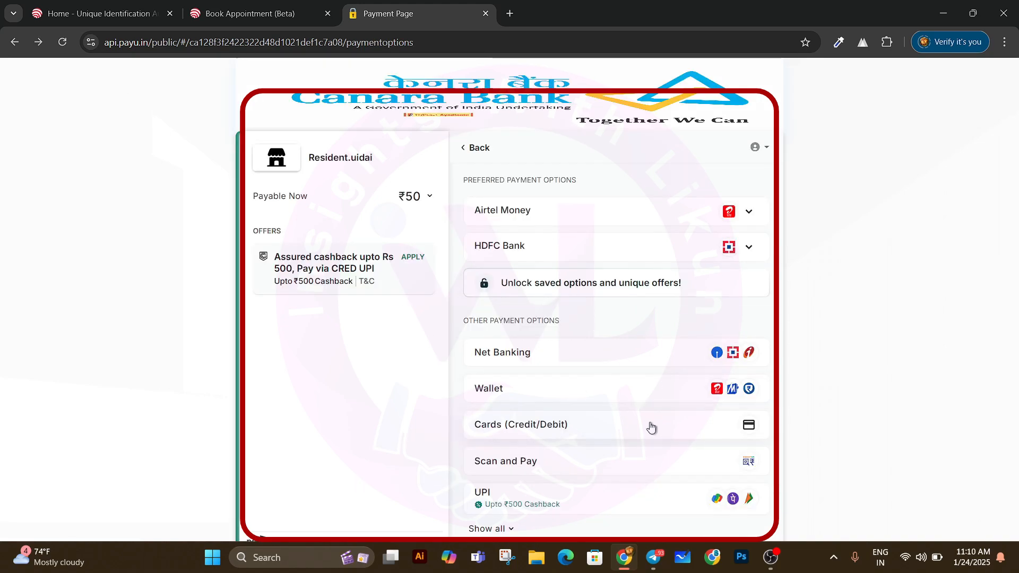
scroll(584, 445, down, 3)
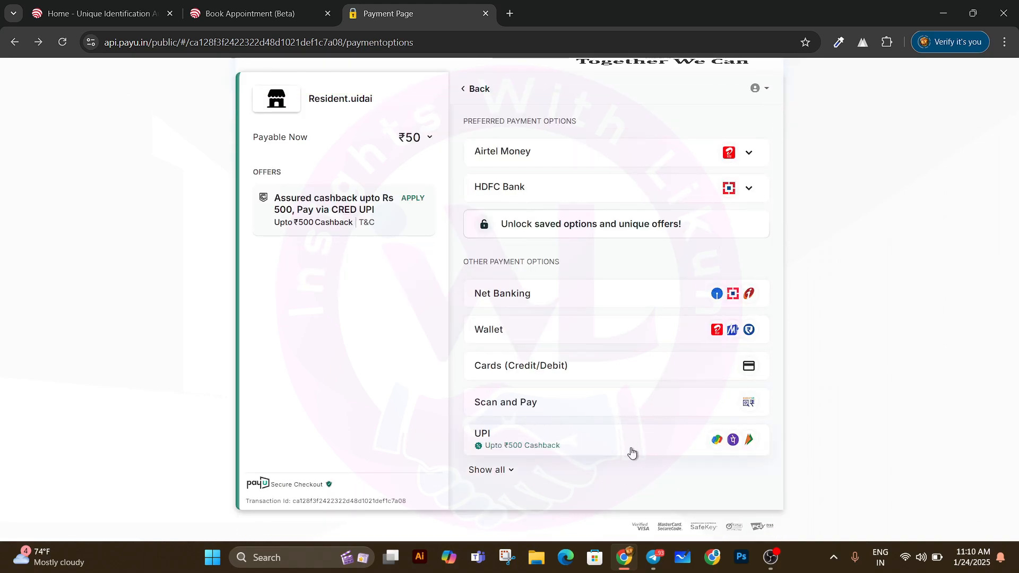
scroll(537, 451, up, 2)
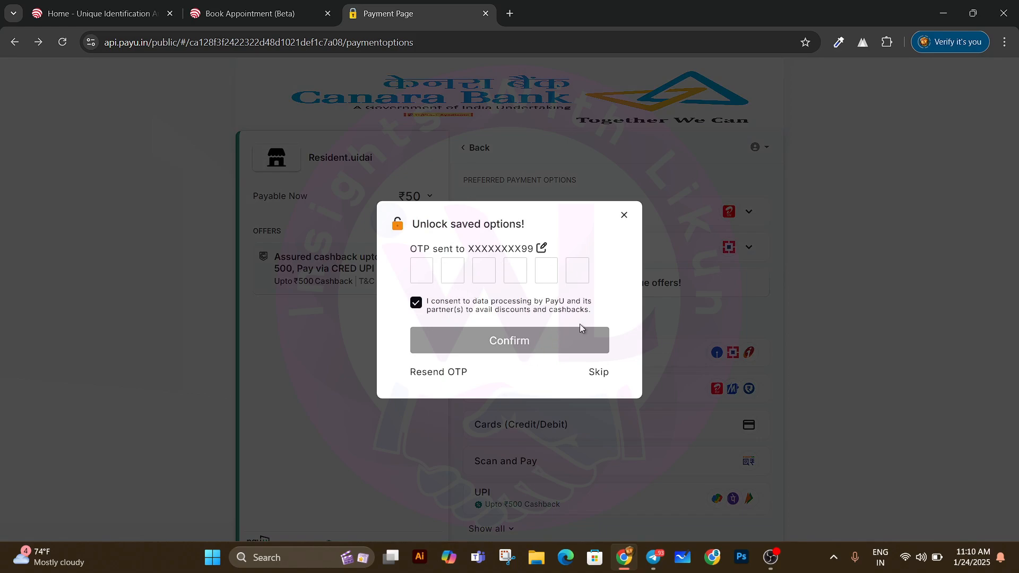
click(623, 217)
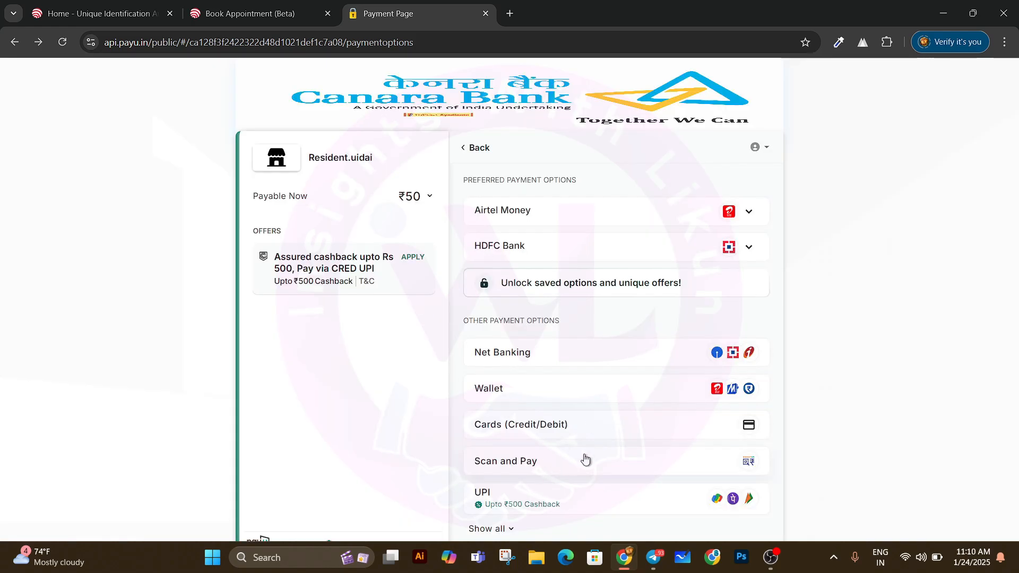
scroll(557, 445, down, 1)
click(540, 403)
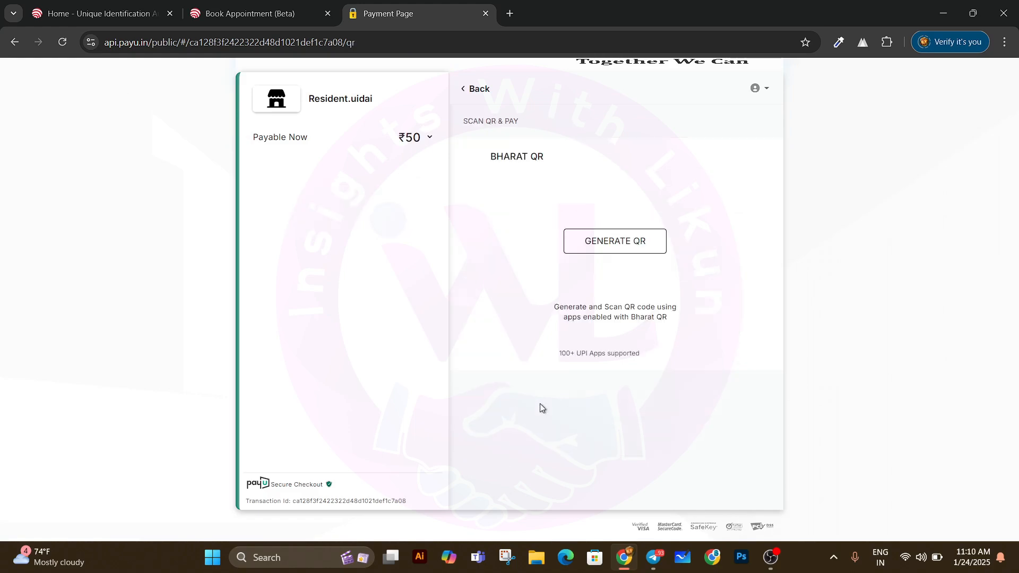
click(615, 255)
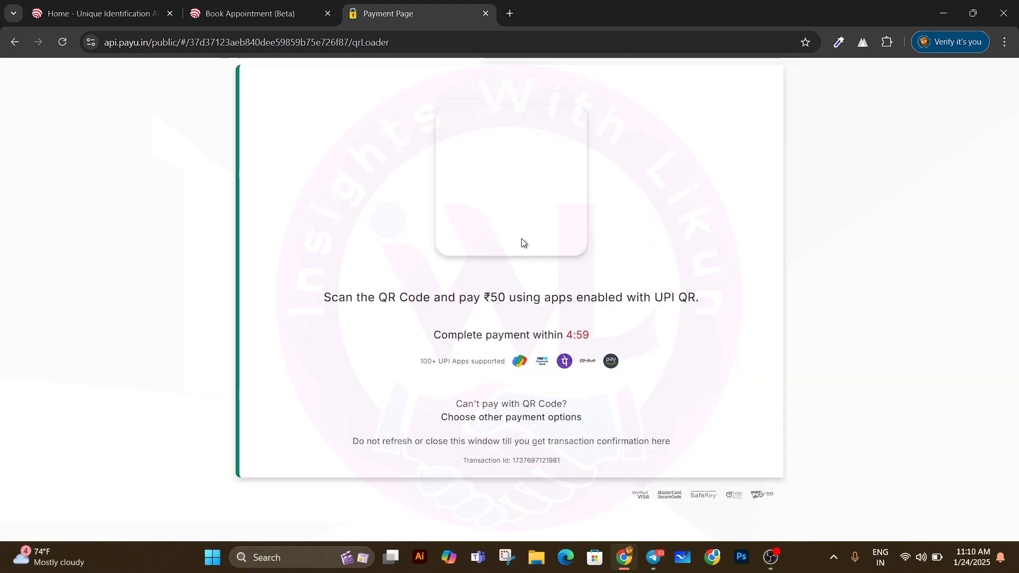